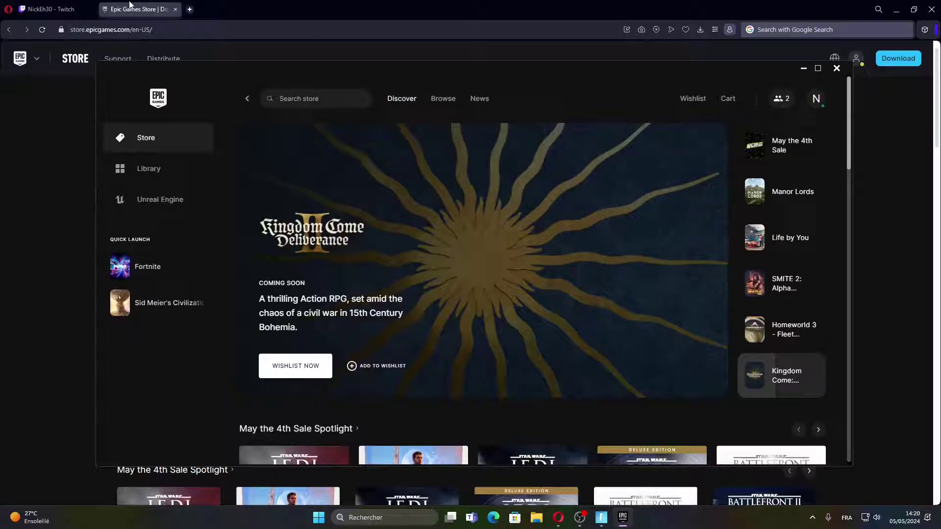
Close the Fortnite collection panel on NickEh30's Twitch stream, then return to the Epic Games Store tab.
left_click(84, 9)
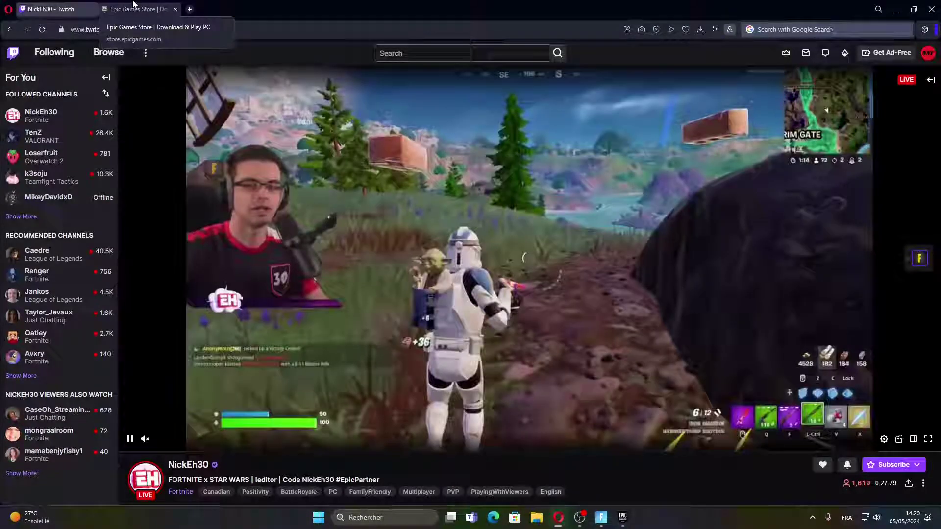
left_click(133, 5)
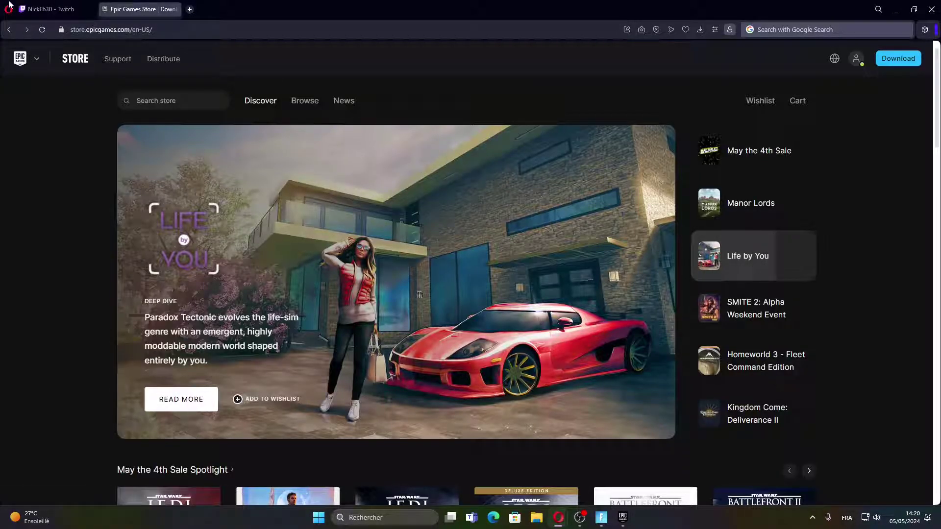
key("ctrl+Tab")
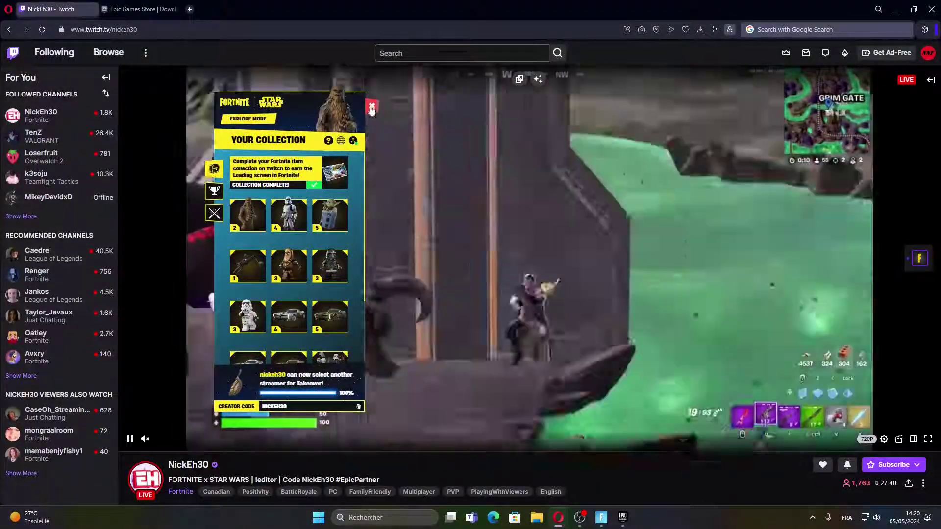
left_click(372, 109)
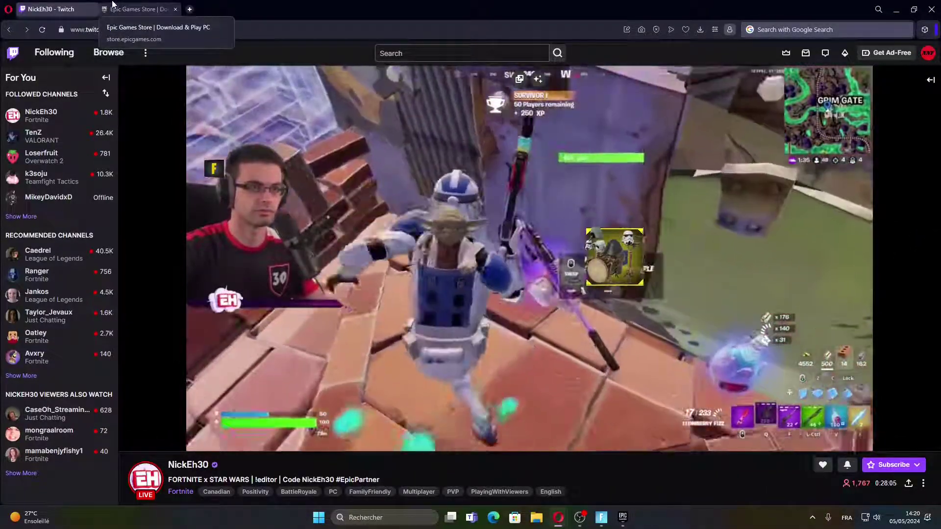
left_click(114, 8)
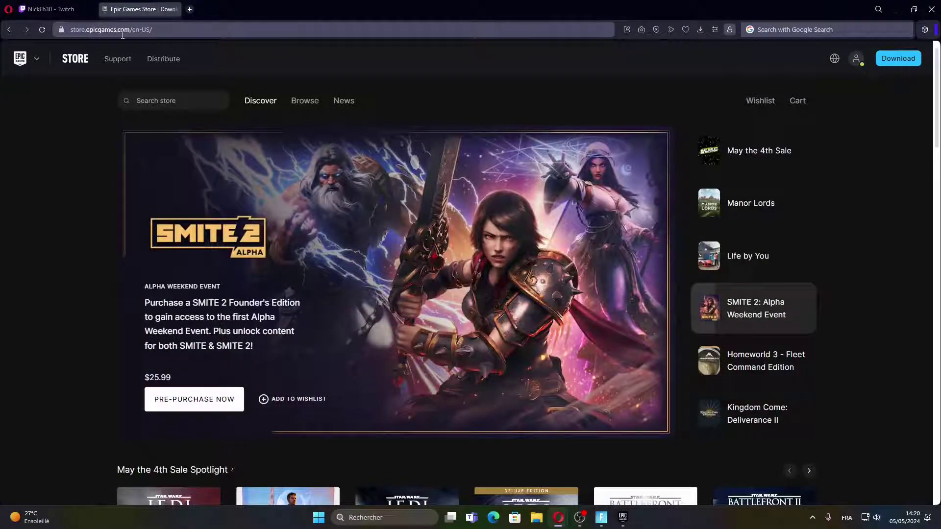
Open and close the Epic Games Launcher, check the store account menu, and return to the Twitch stream.
left_click(622, 517)
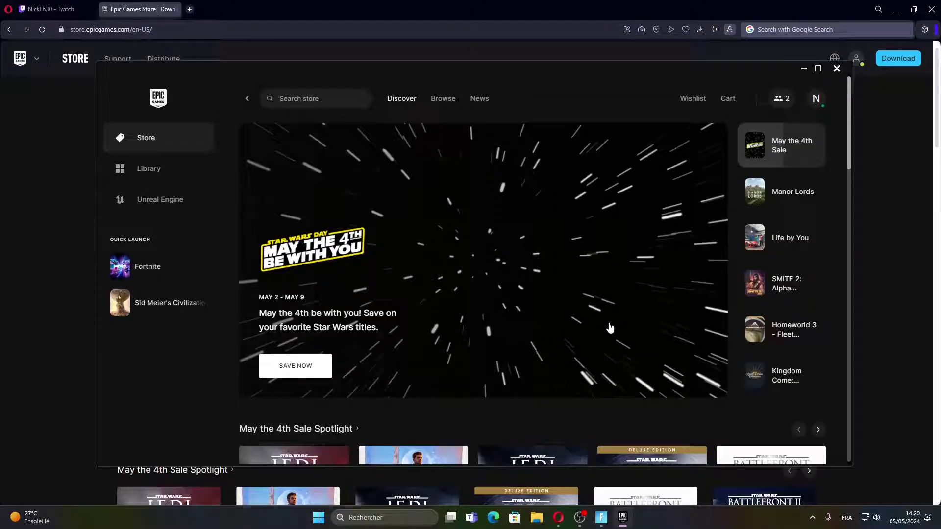
left_click(836, 68)
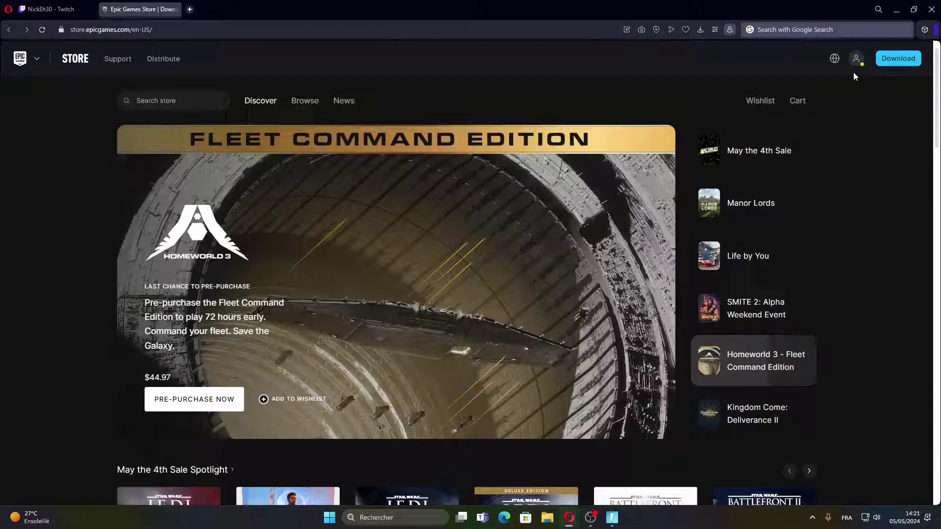
mouse_move(851, 62)
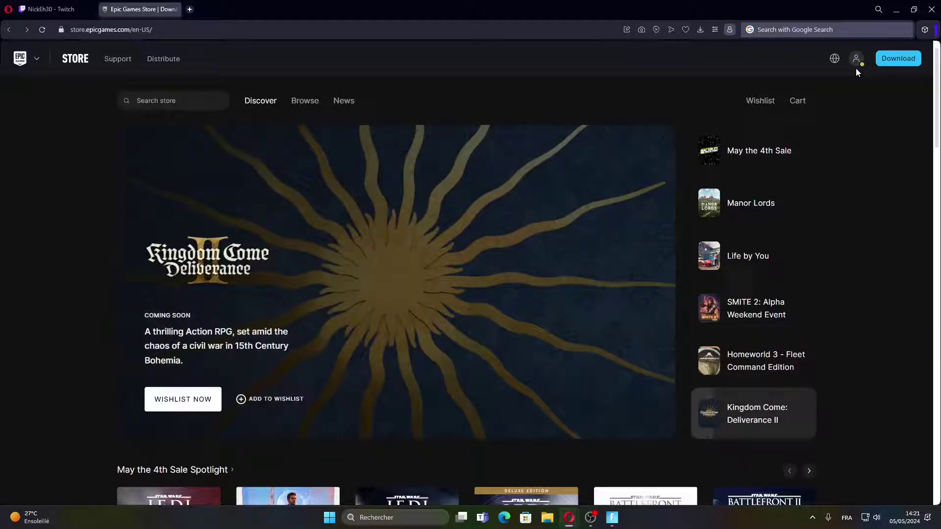
left_click(856, 60)
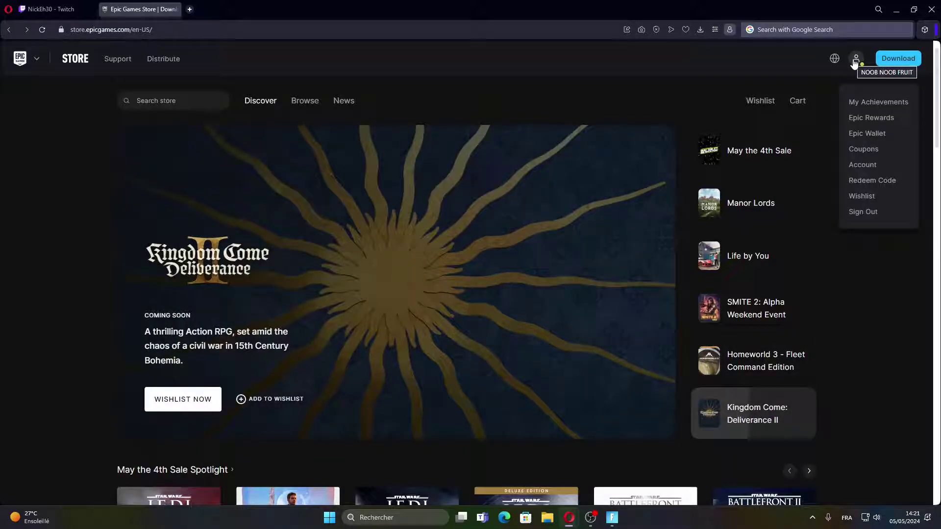
mouse_move(856, 62)
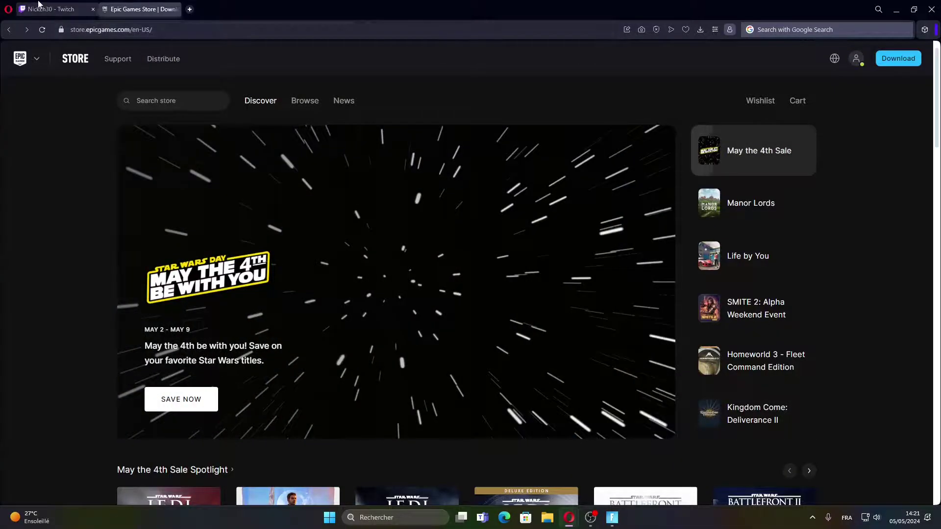
left_click(39, 5)
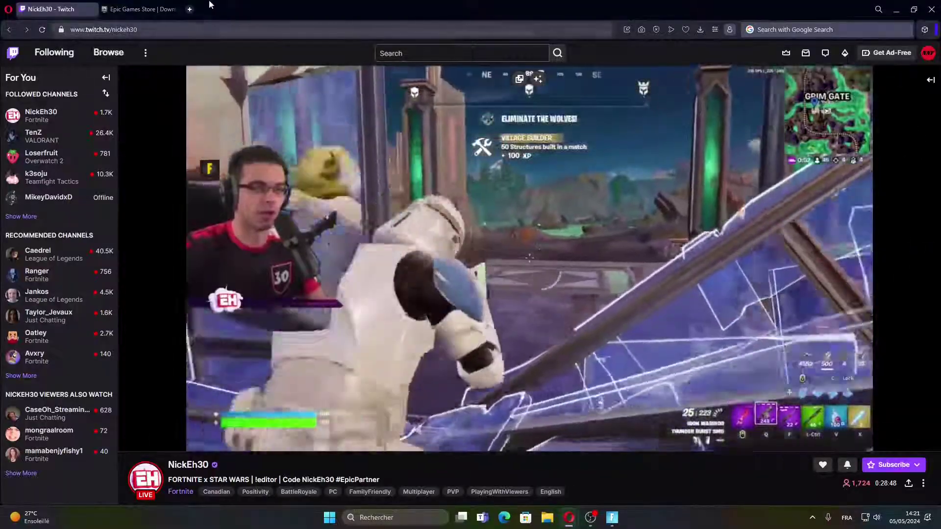
Open the Epic account's Account Settings from the store's account dropdown.
left_click(117, 9)
left_click(53, 9)
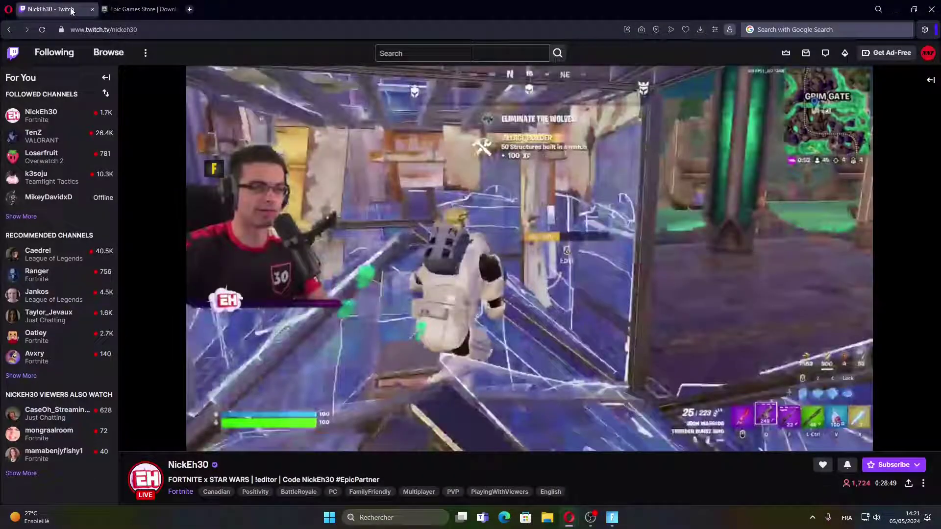
left_click(107, 10)
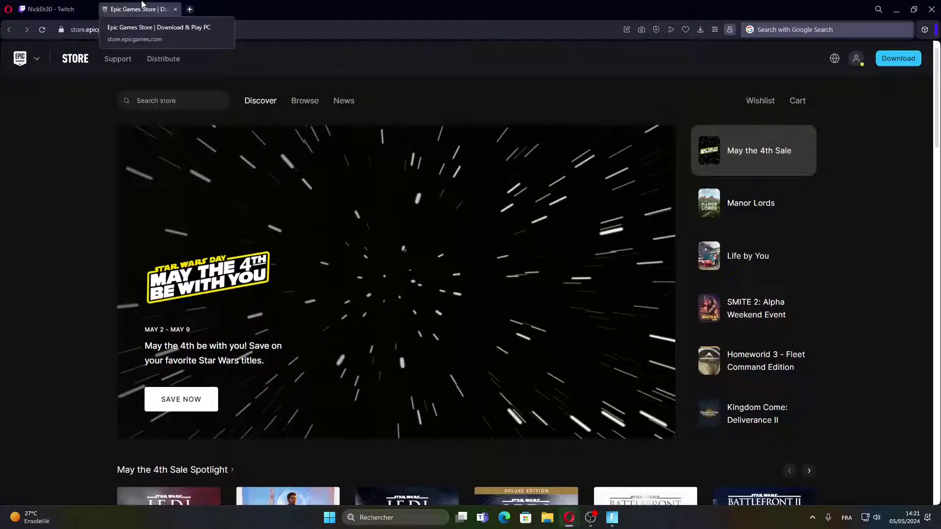
mouse_move(858, 61)
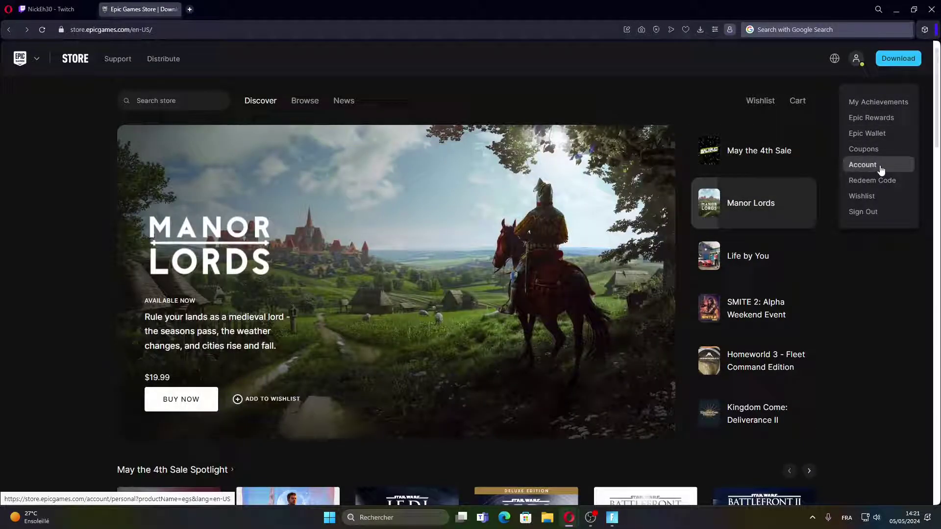
left_click(880, 166)
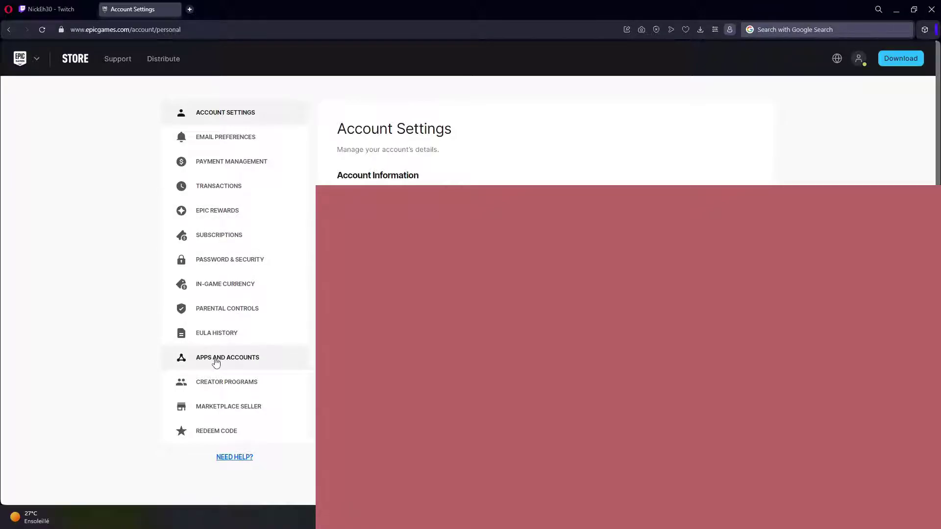
Confirm Twitch is linked under Apps and Accounts, then go back to the Twitch stream.
left_click(214, 363)
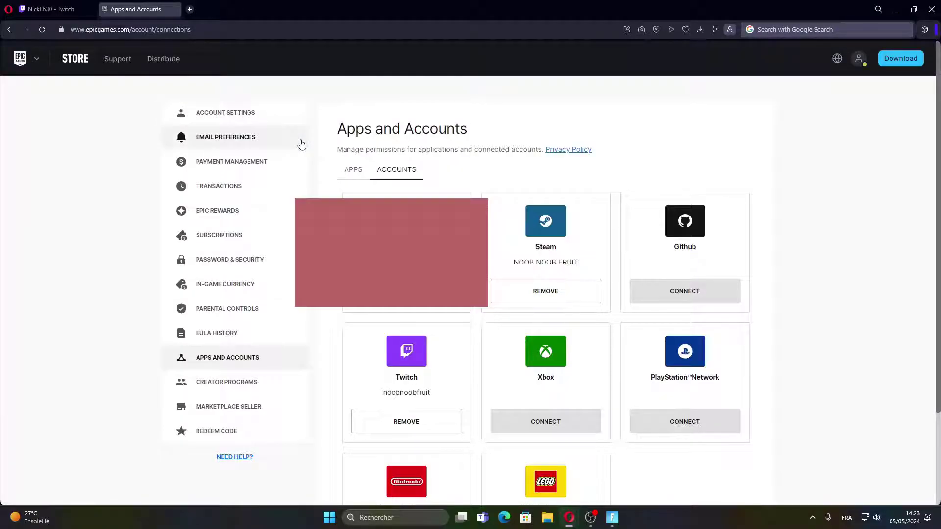
left_click(49, 9)
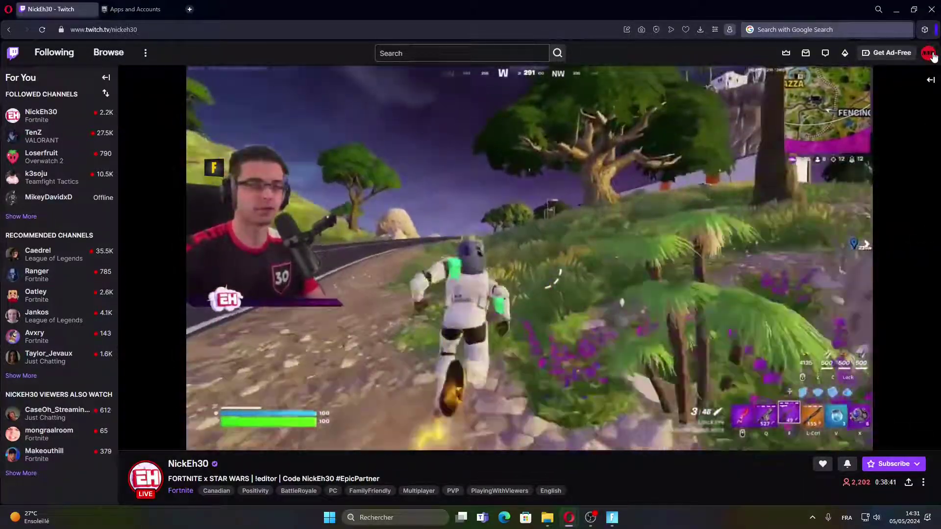
Open Twitch's Drops & Rewards inventory from the avatar menu.
left_click(928, 53)
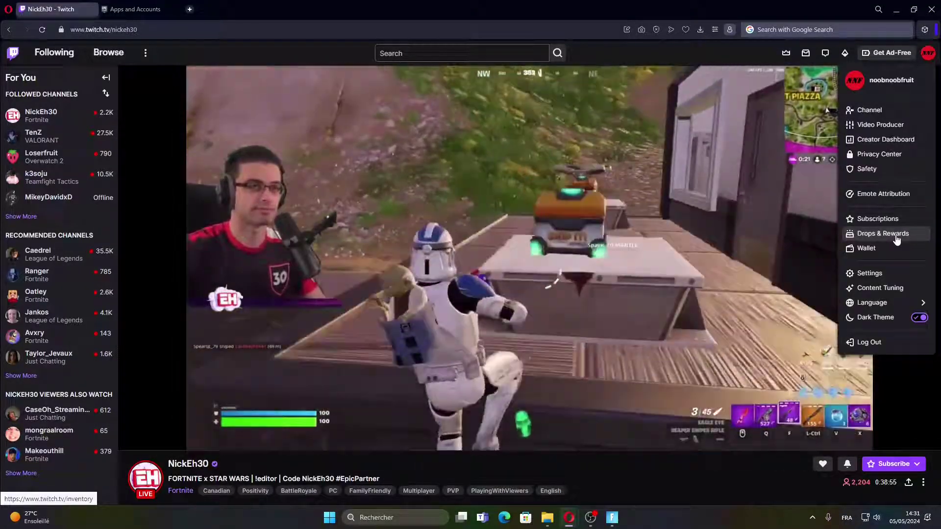
left_click(896, 239)
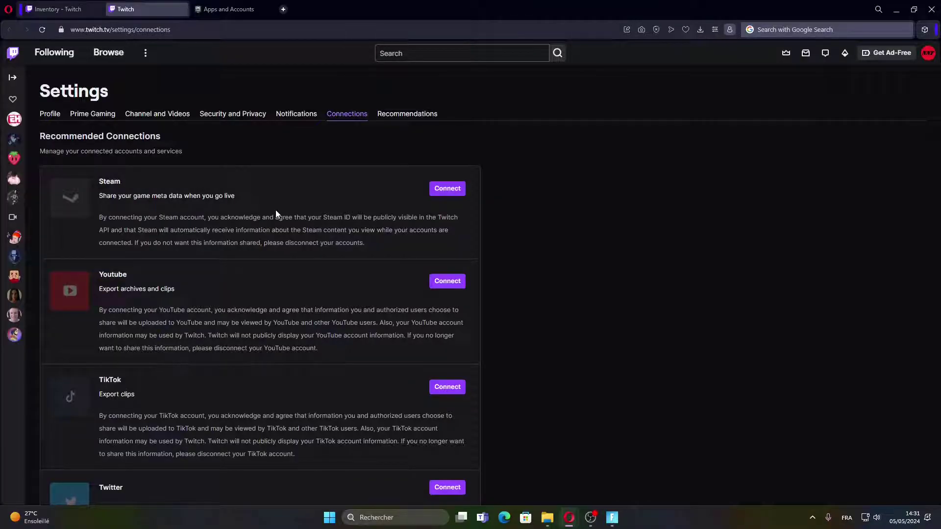
Review the Connections settings list, then switch to the 'Inventory - Twitch' Drops & Rewards tab.
scroll(273, 212, "down", 6)
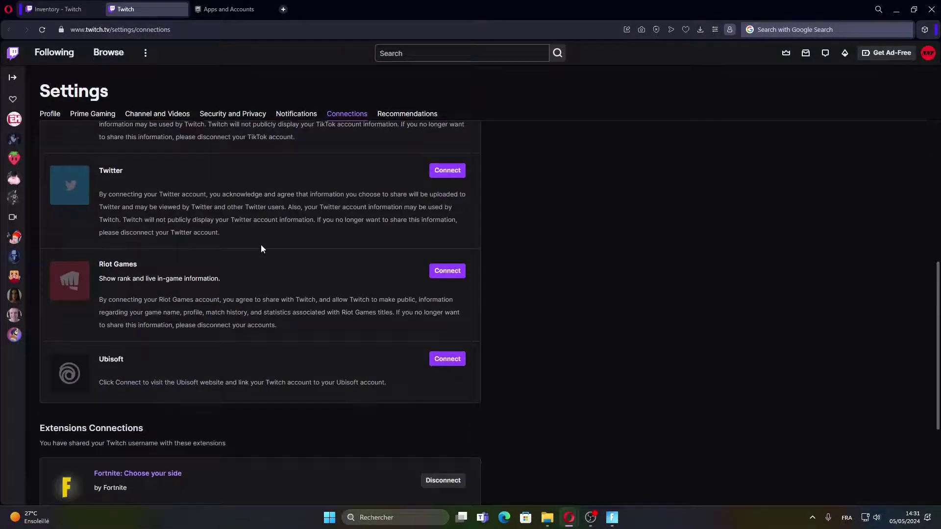
scroll(261, 245, "down", 3)
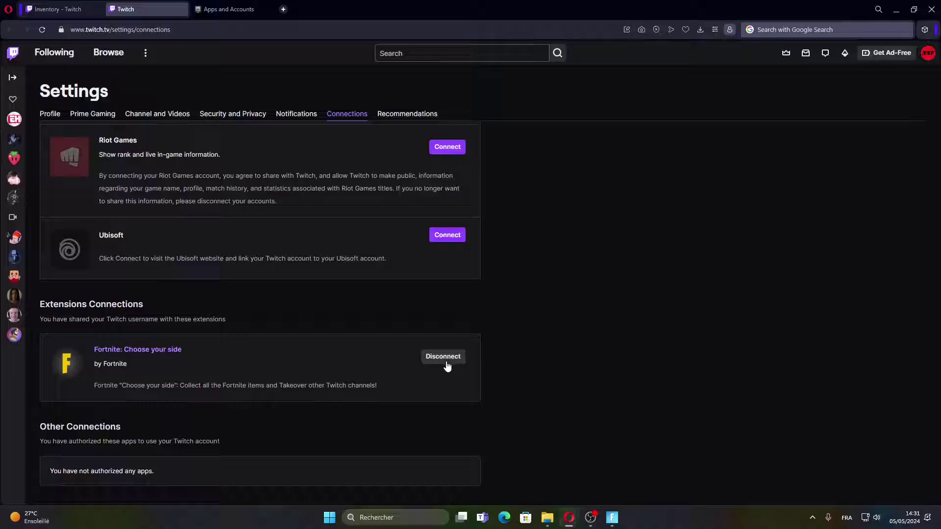
scroll(495, 368, "up", 3)
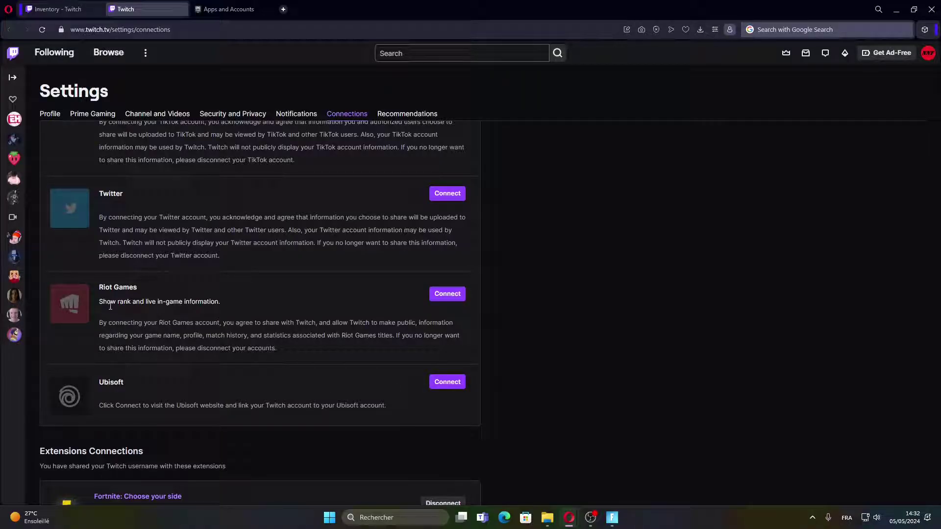
scroll(94, 360, "up", 3)
scroll(117, 266, "up", 3)
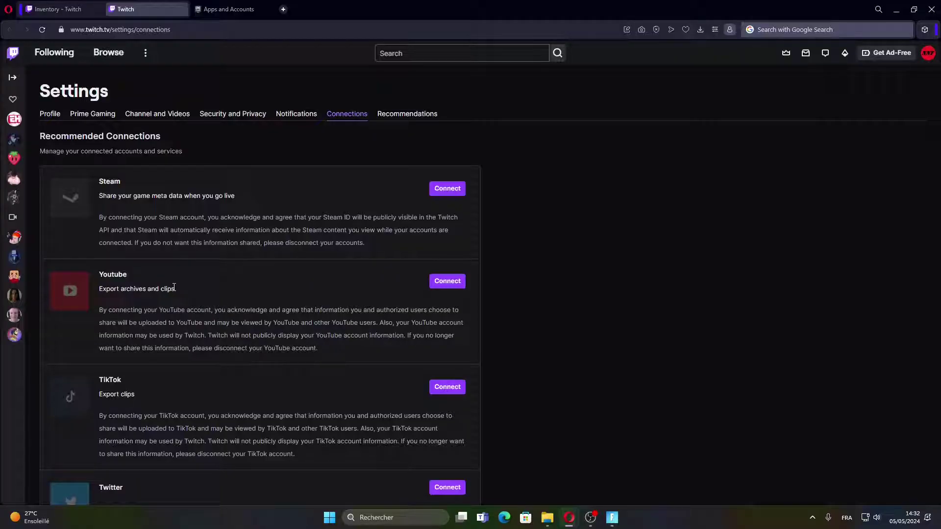
scroll(174, 287, "down", 1)
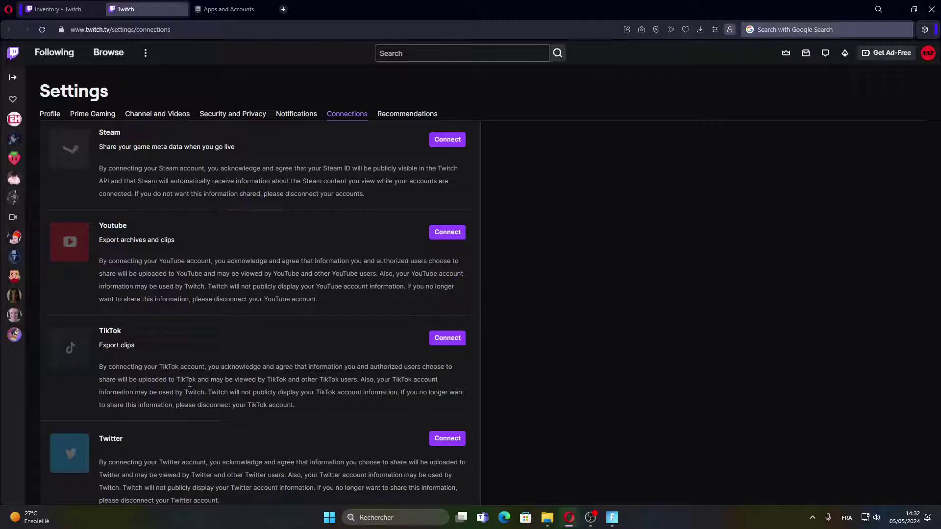
scroll(89, 328, "down", 1)
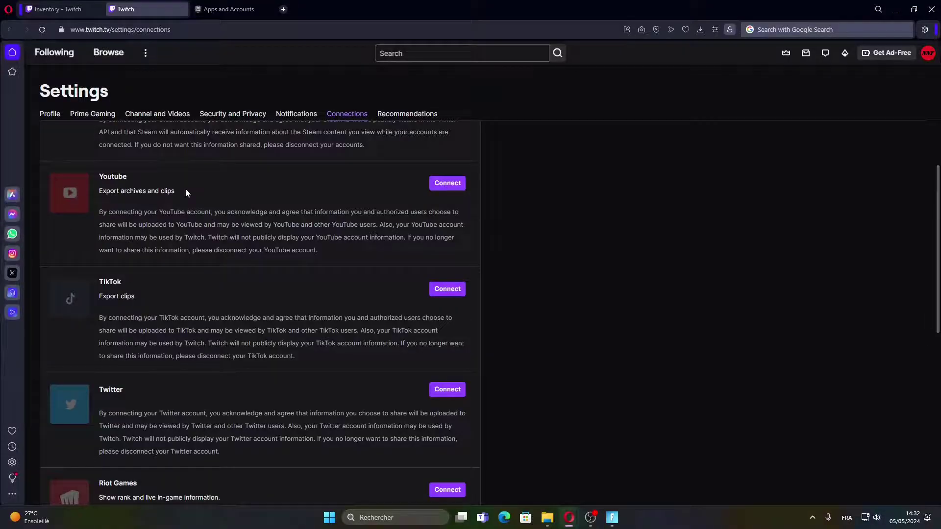
scroll(229, 264, "down", 8)
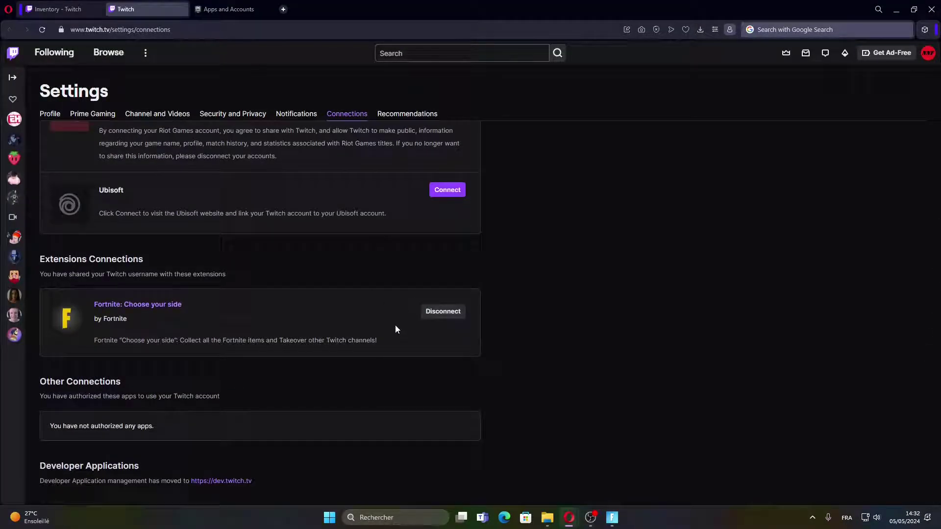
scroll(395, 324, "up", 10)
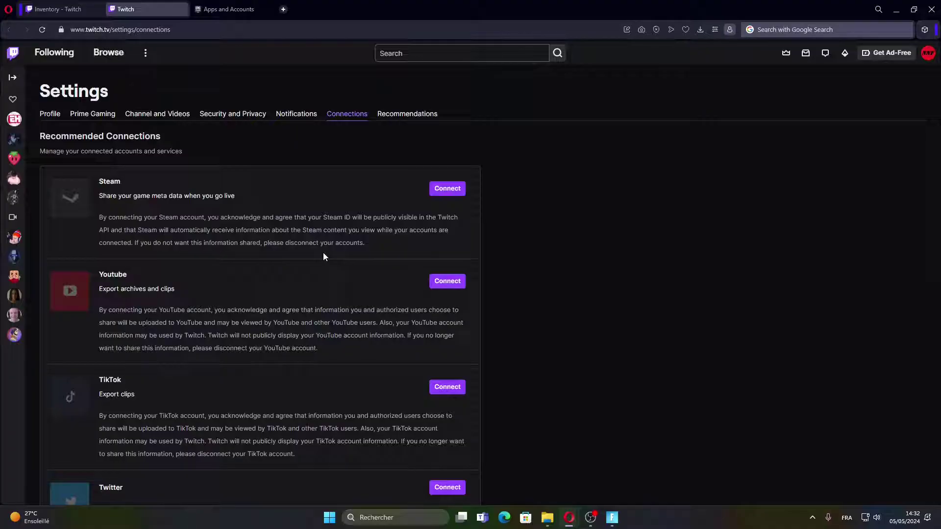
left_click(48, 6)
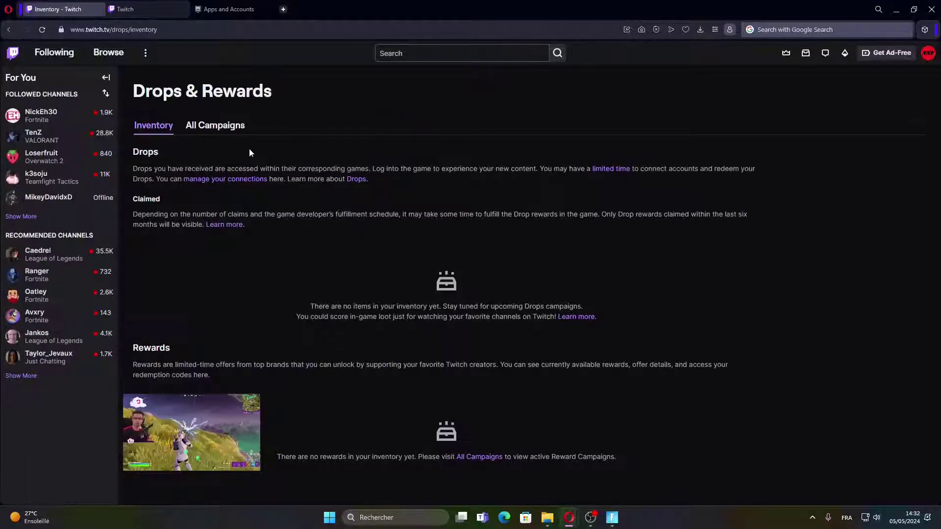
Return to NickEh30's stream, open the Fortnite item collection, then go to Browse categories.
left_click(9, 29)
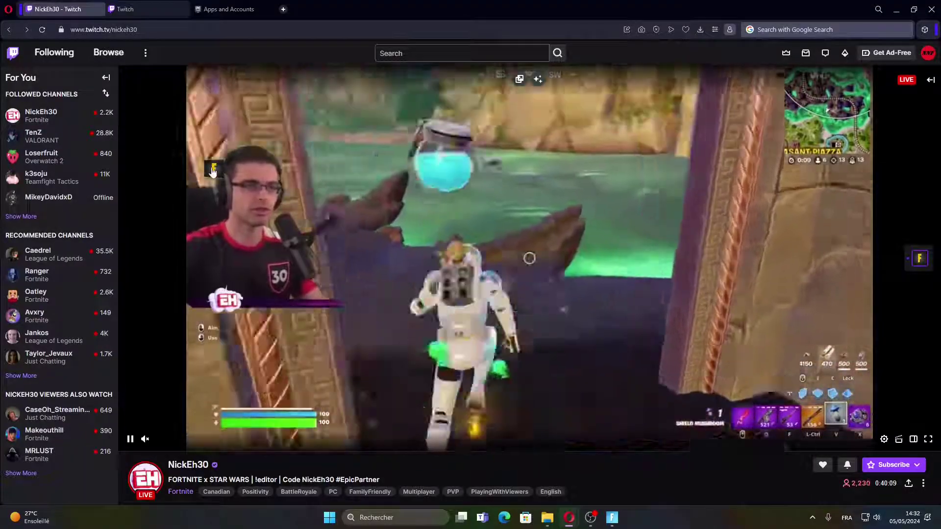
left_click(214, 169)
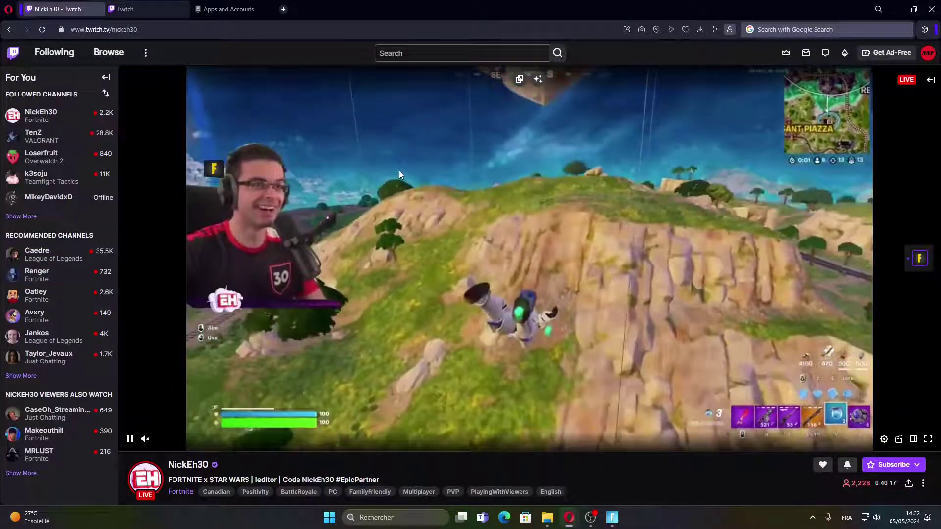
left_click(106, 53)
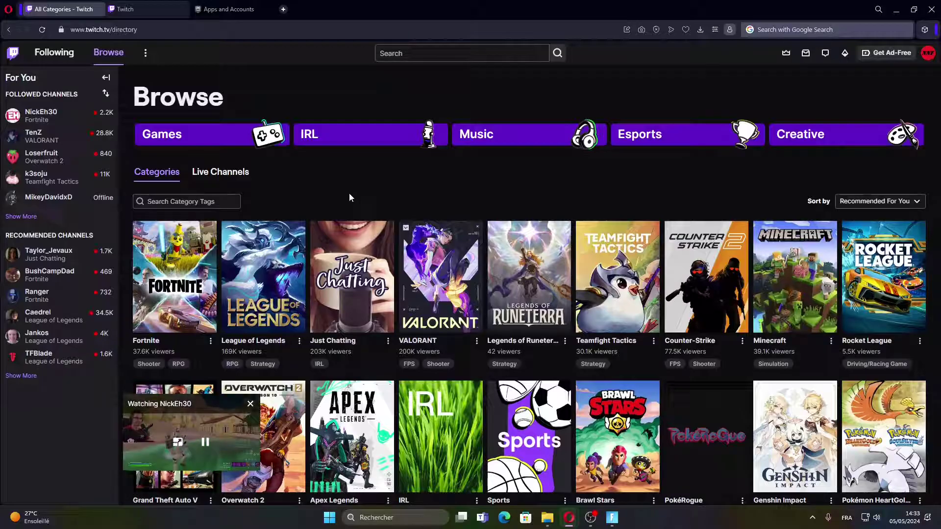
Look through the Fortnite category's live channels, then expand NickEh30's stream back to full view.
left_click(179, 251)
scroll(705, 147, "down", 1)
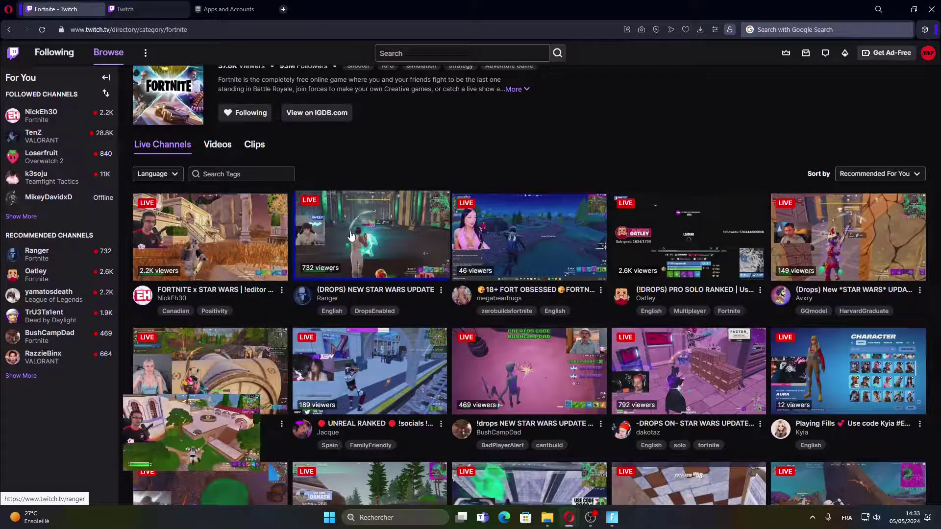
scroll(327, 294, "down", 2)
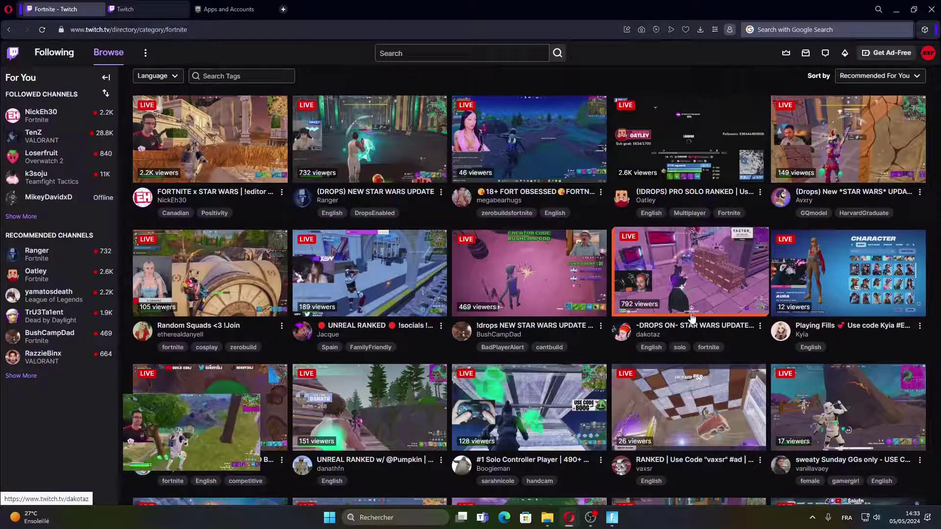
scroll(692, 317, "up", 3)
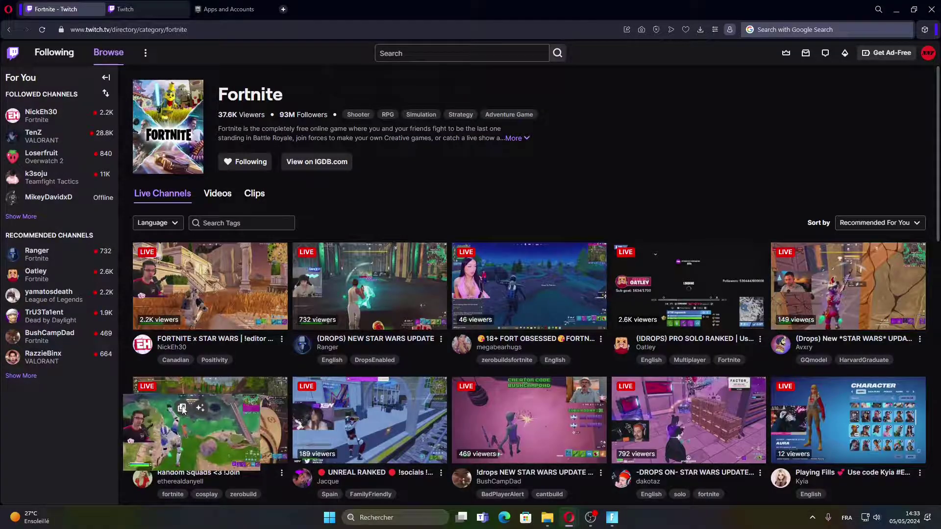
left_click(178, 443)
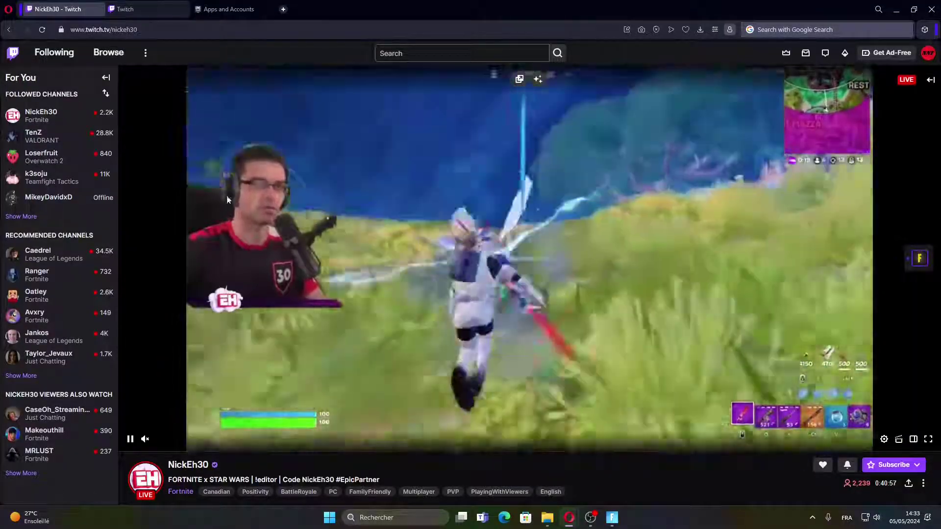
left_click(214, 171)
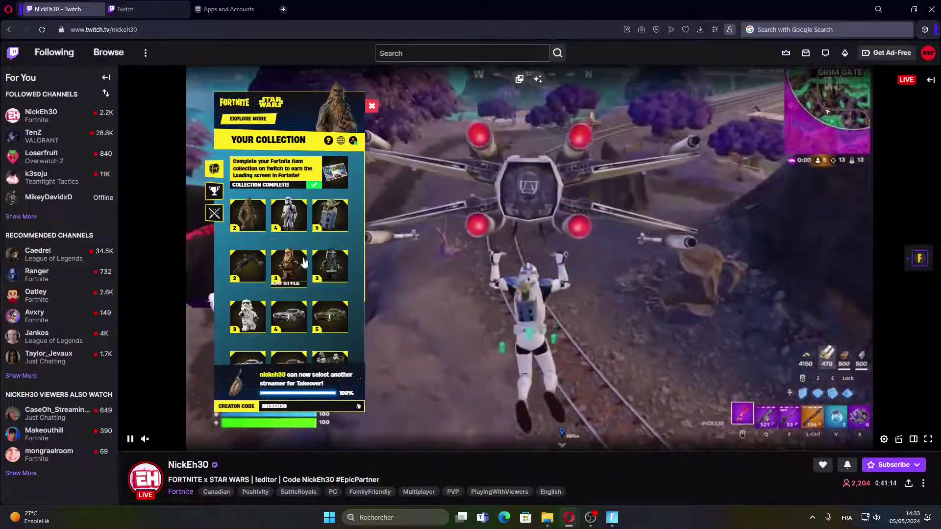
scroll(277, 297, "down", 2)
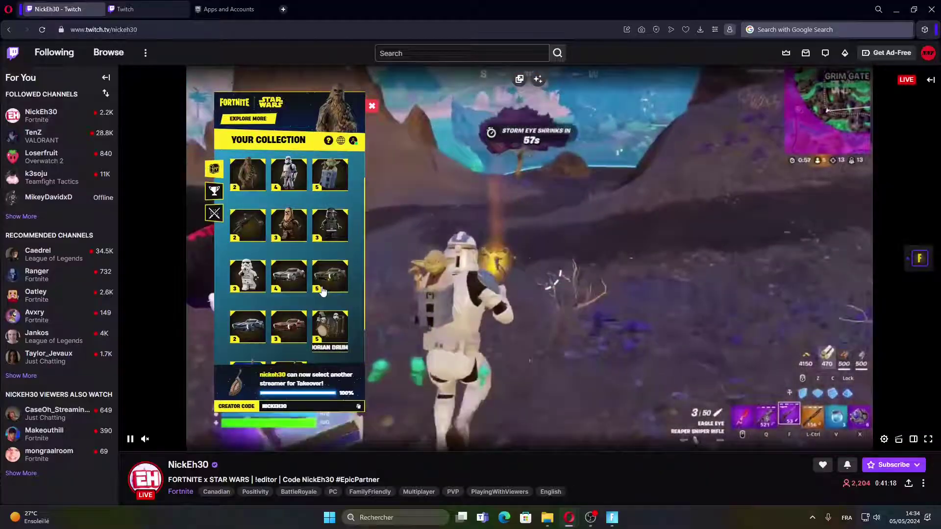
scroll(322, 280, "up", 2)
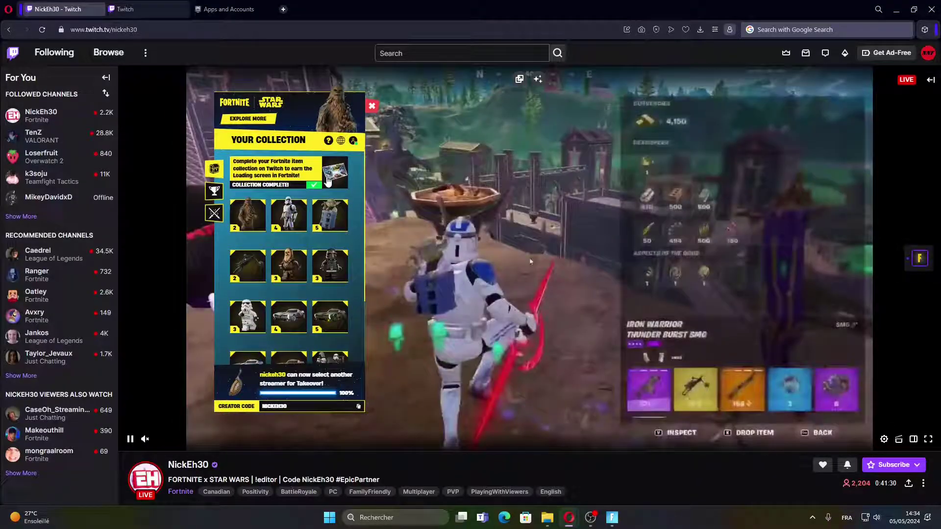
left_click(372, 109)
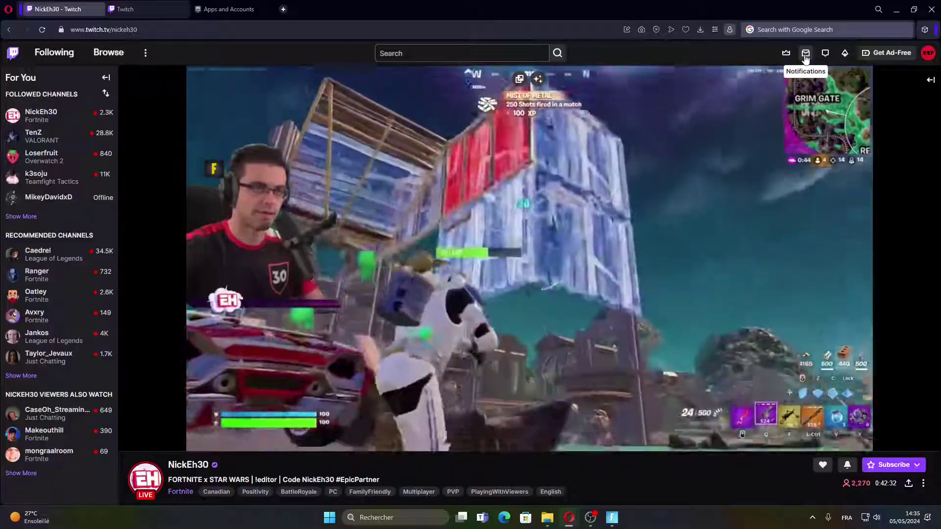
Check Twitch notifications and close the empty list.
left_click(806, 54)
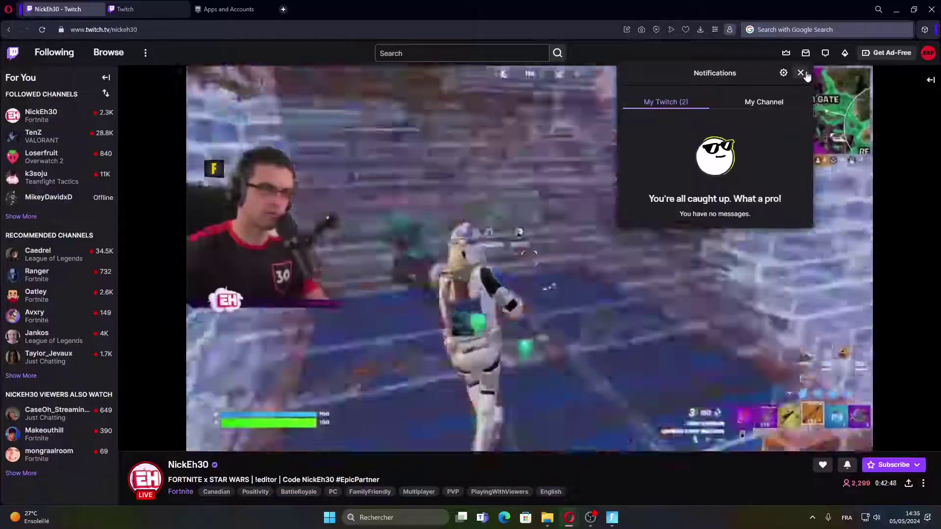
left_click(800, 73)
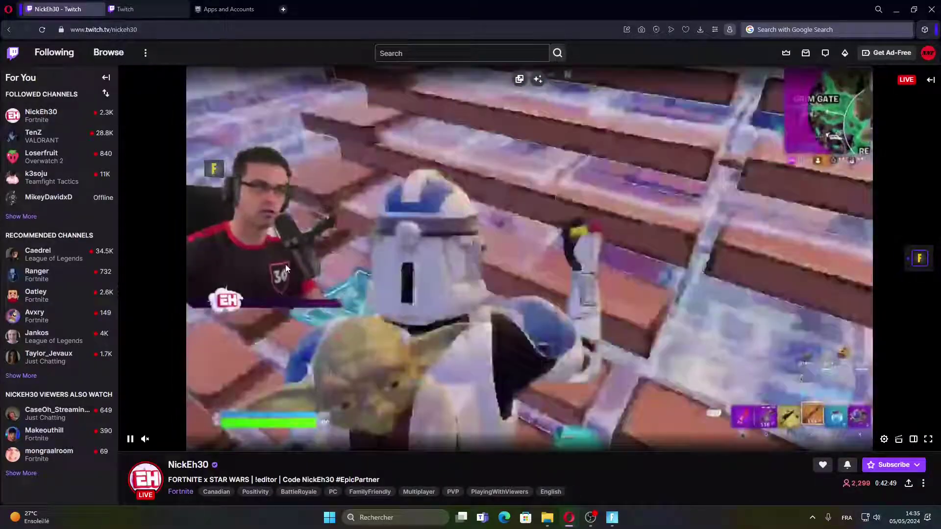
Claim the yellow item drop on NickEh30's stream and verify it shows COLLECTED in the collection.
left_click(214, 168)
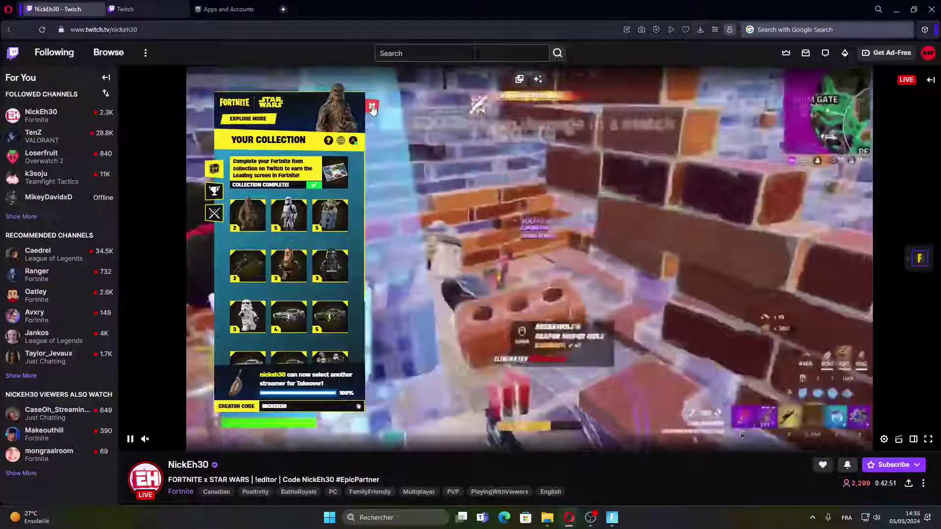
left_click(373, 108)
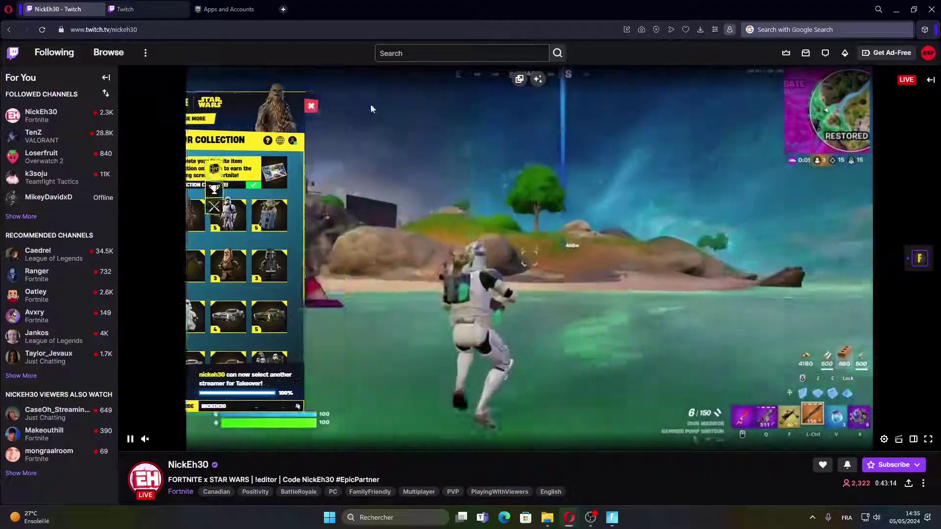
left_click(372, 105)
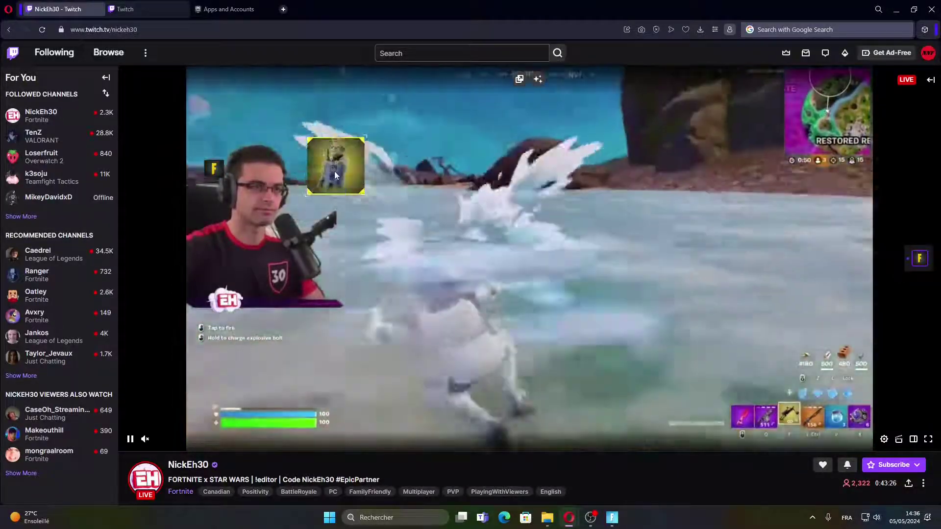
left_click(336, 175)
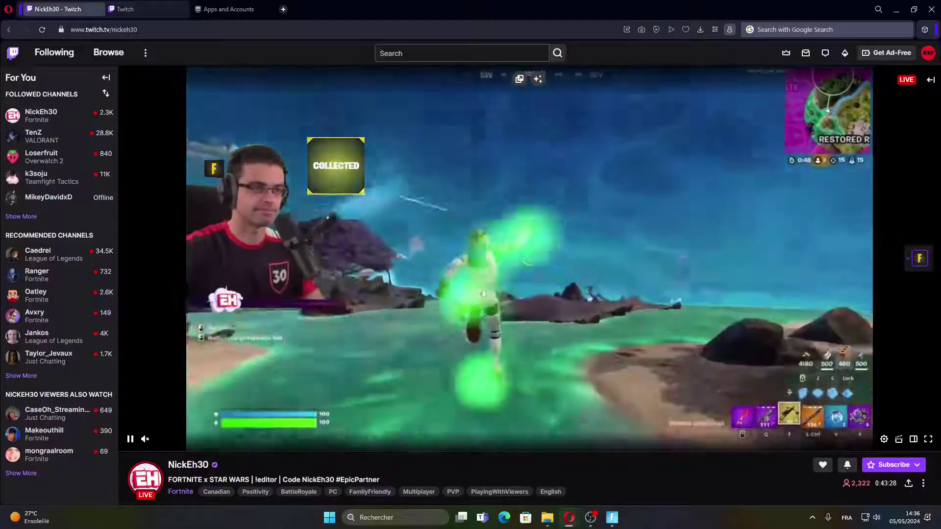
left_click(336, 174)
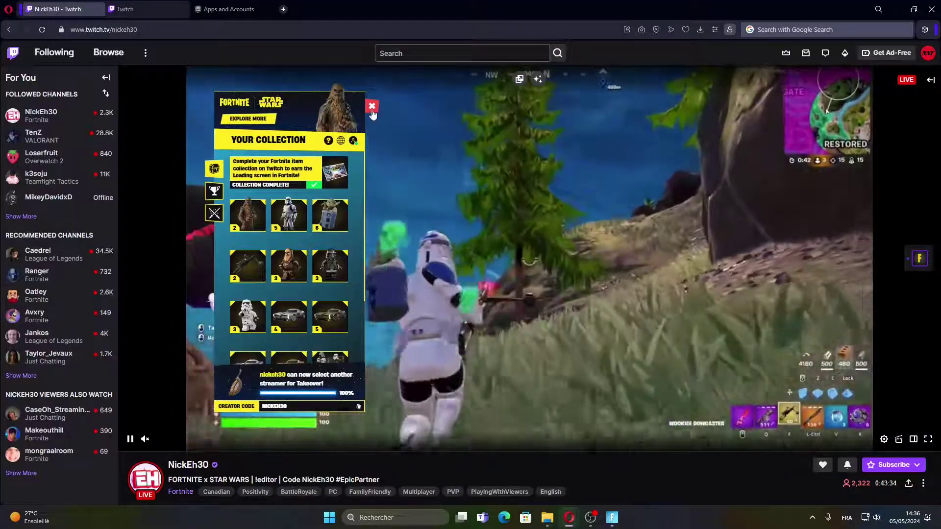
left_click(372, 111)
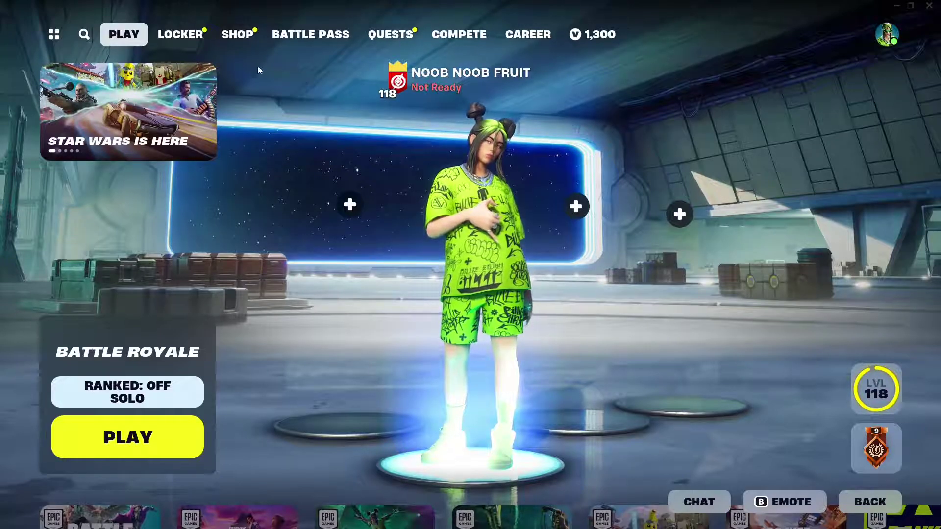
left_click(235, 41)
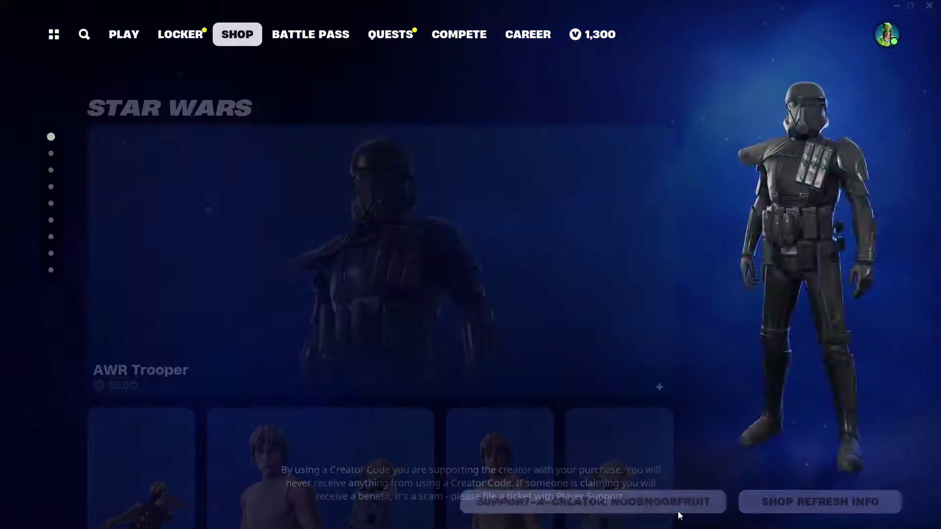
left_click(678, 510)
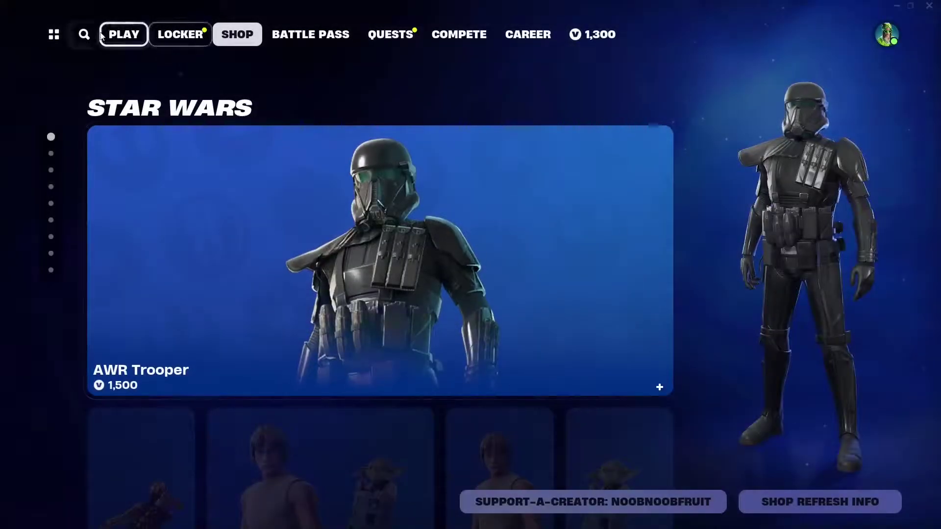
left_click(118, 35)
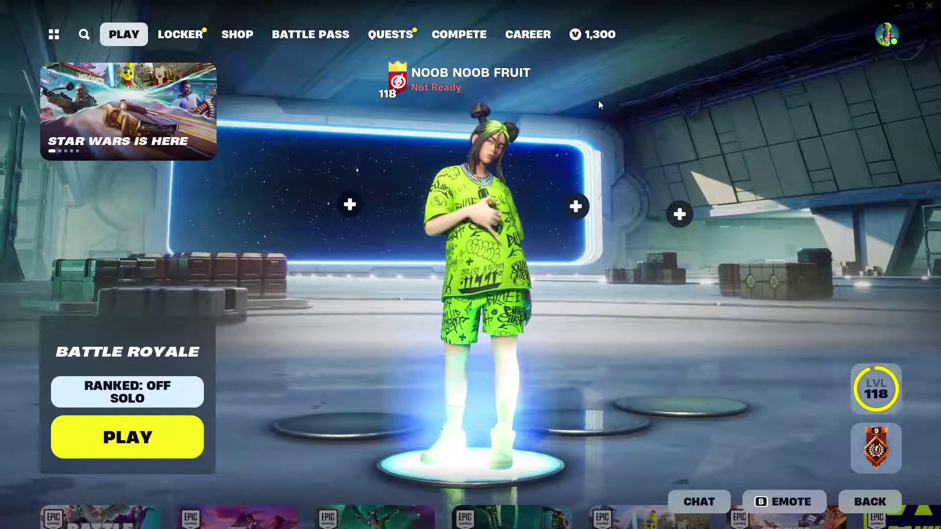